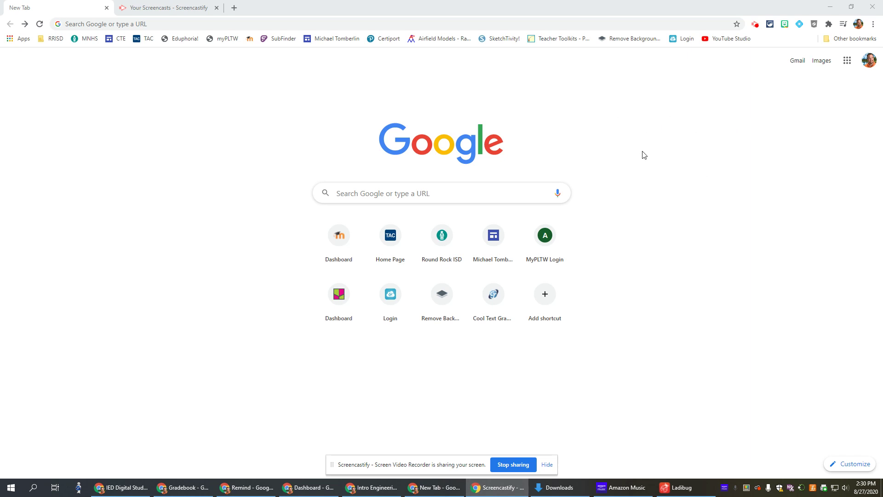
# Go to Google Drive from the apps grid and expand the New menu
pyautogui.click(847, 61)
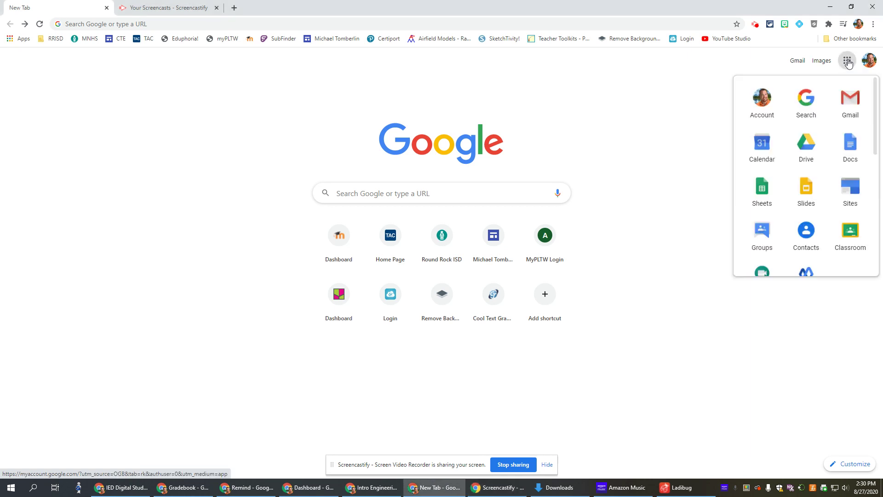
pyautogui.click(811, 143)
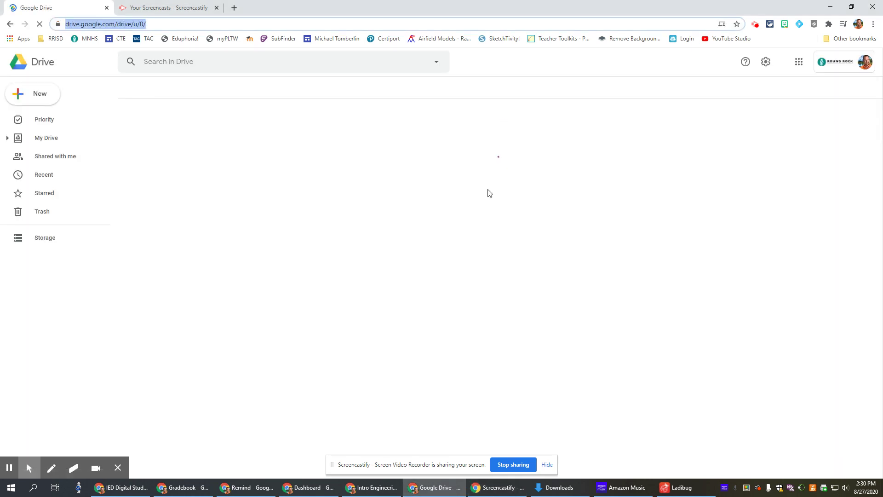
pyautogui.click(42, 95)
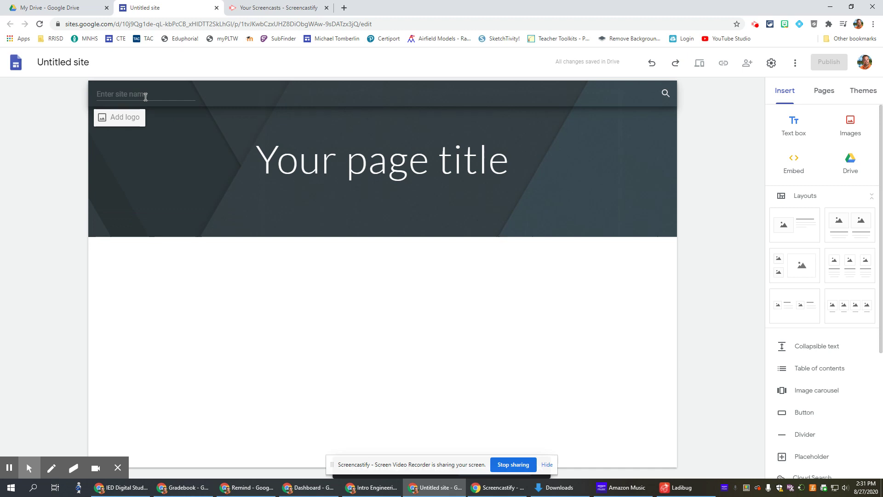
# Name the site 'Michael Tomberlin' and set the header title to 'Engineering Portfolio'
pyautogui.click(146, 96)
pyautogui.write('Michael Tomberlin')
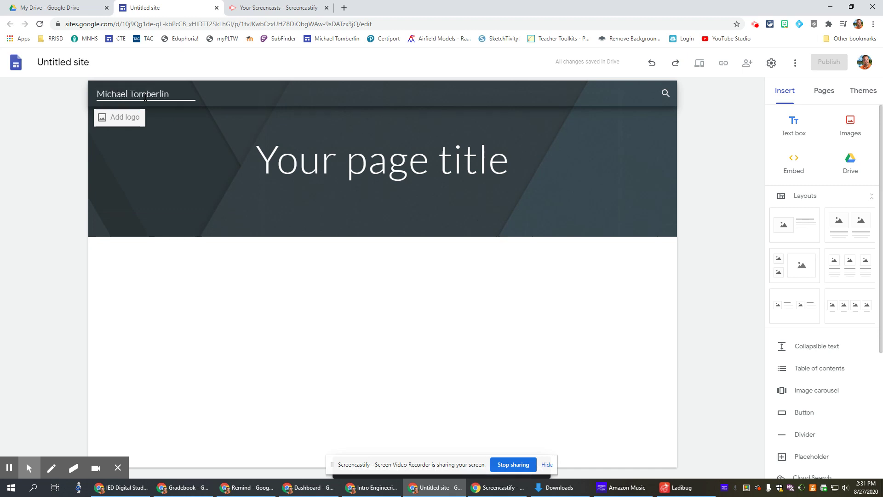
pyautogui.click(257, 156)
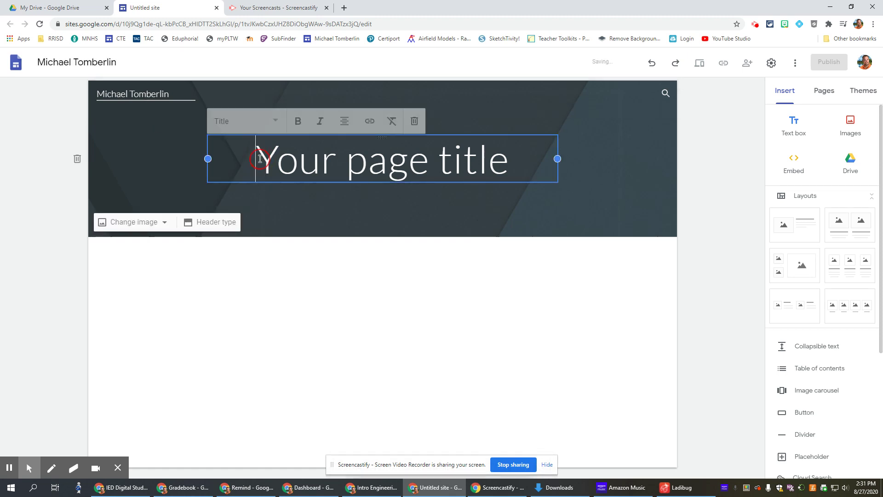
pyautogui.moveTo(257, 157); pyautogui.dragTo(510, 175)
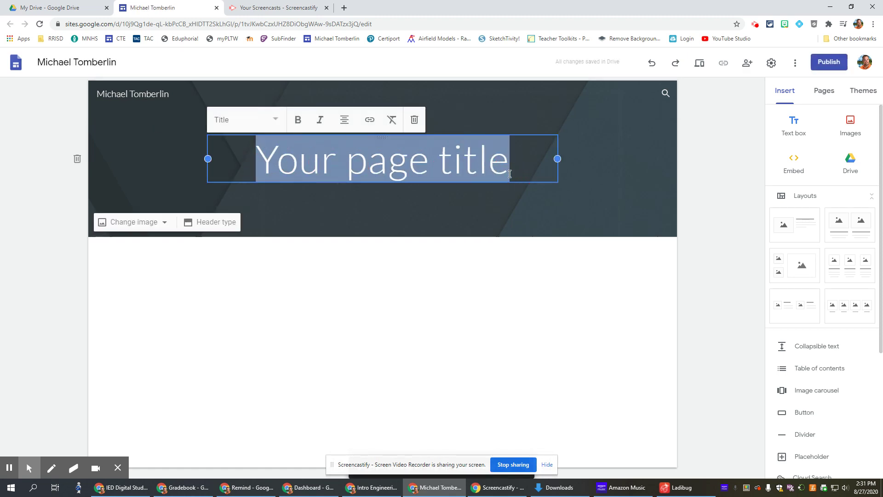
pyautogui.write('Engn')
pyautogui.press('BackSpace')
pyautogui.write('ineering Portfol')
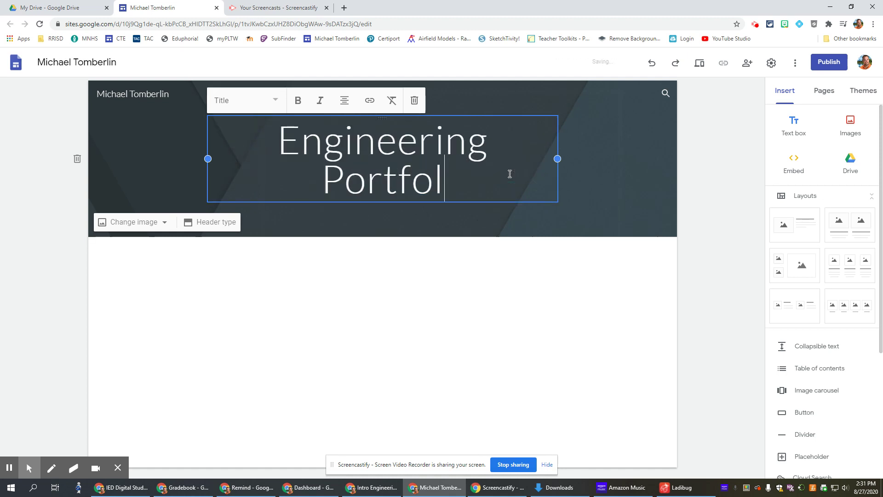
pyautogui.write('io')
pyautogui.click(638, 170)
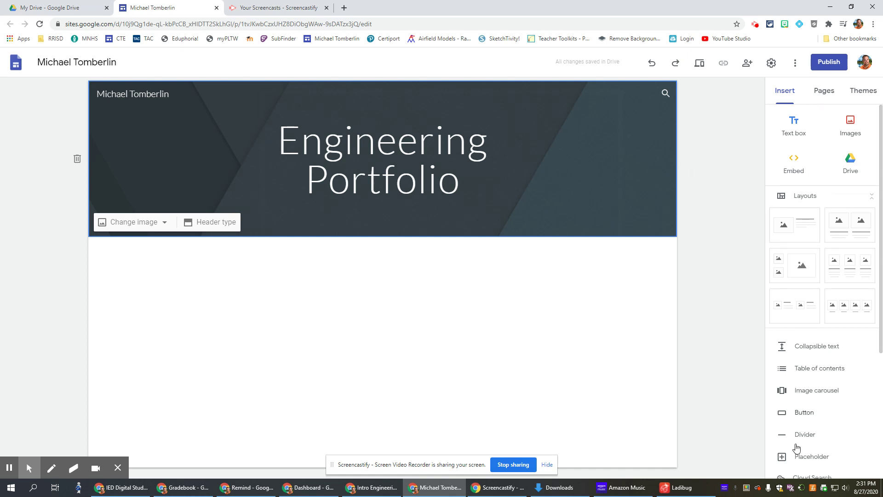
# Add a new page named 'IED' to the site
pyautogui.click(821, 94)
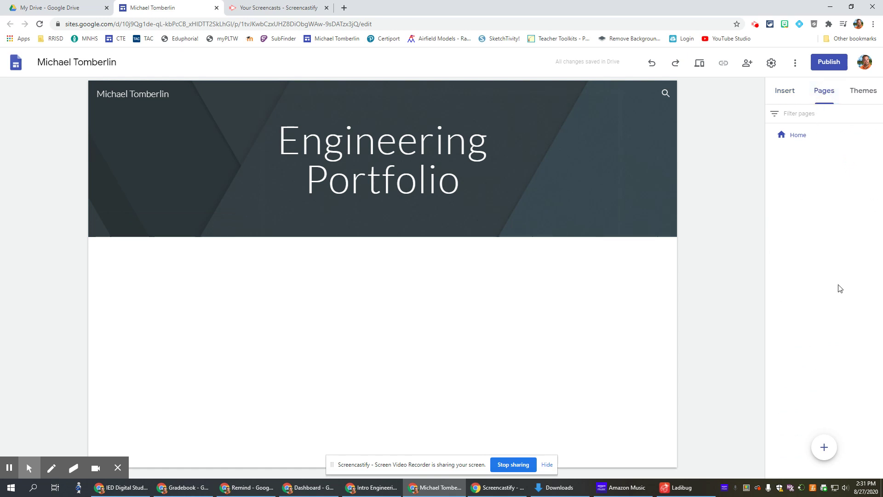
pyautogui.click(825, 449)
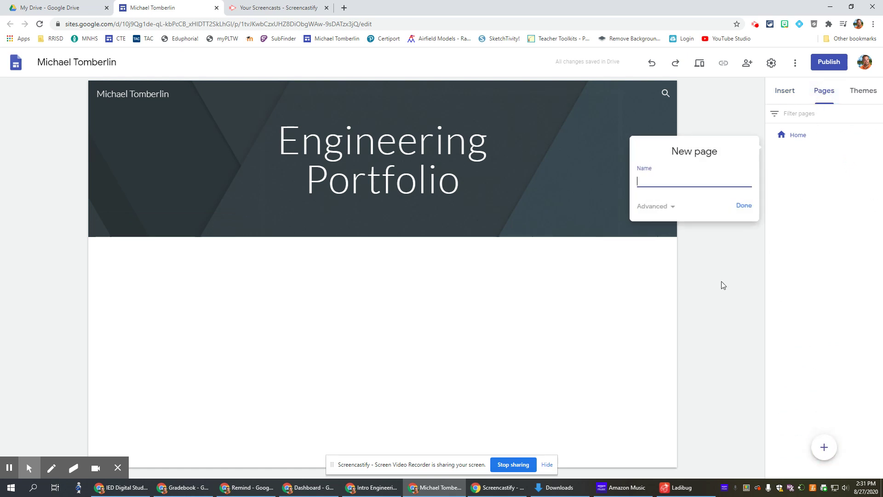
pyautogui.write('IED')
pyautogui.click(740, 206)
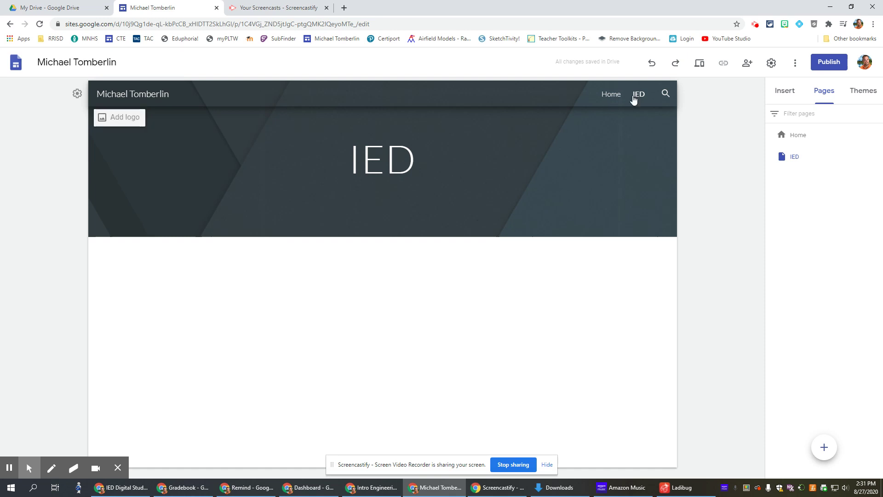
pyautogui.moveTo(822, 135)
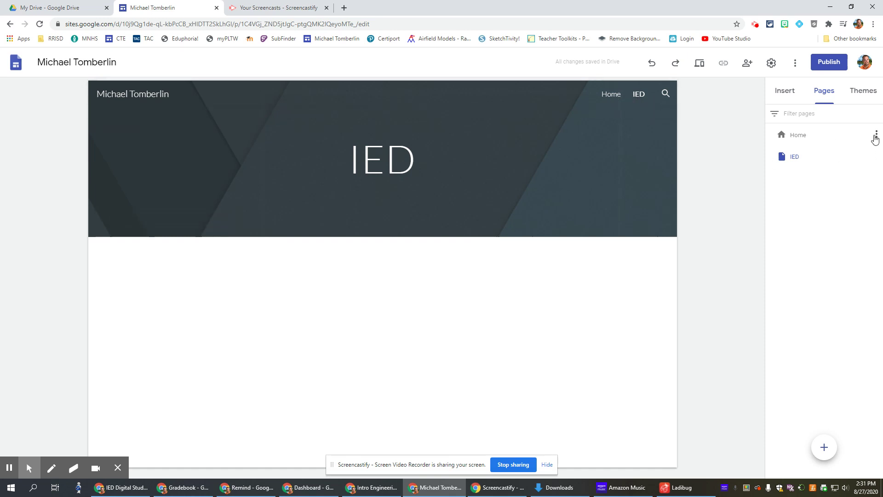
# Rename the Home page to 'About Me' through its properties
pyautogui.click(876, 135)
pyautogui.click(818, 163)
pyautogui.moveTo(669, 170); pyautogui.dragTo(640, 170)
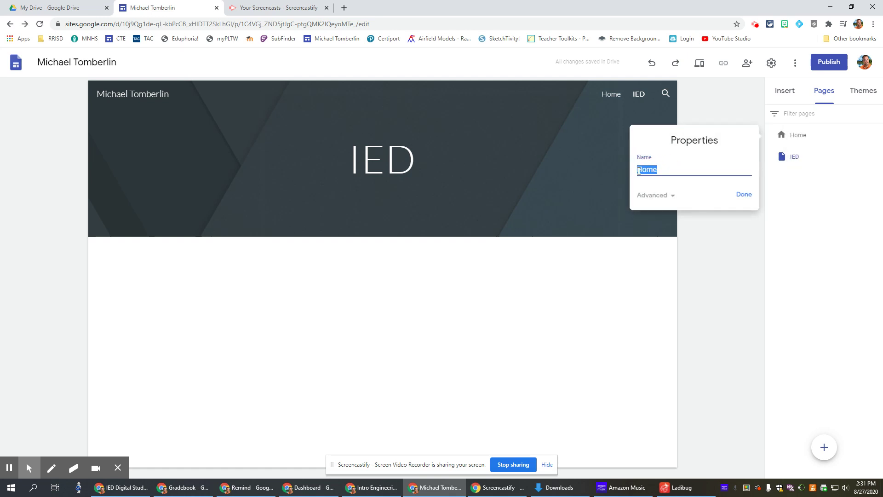
pyautogui.write('About Me')
pyautogui.click(745, 197)
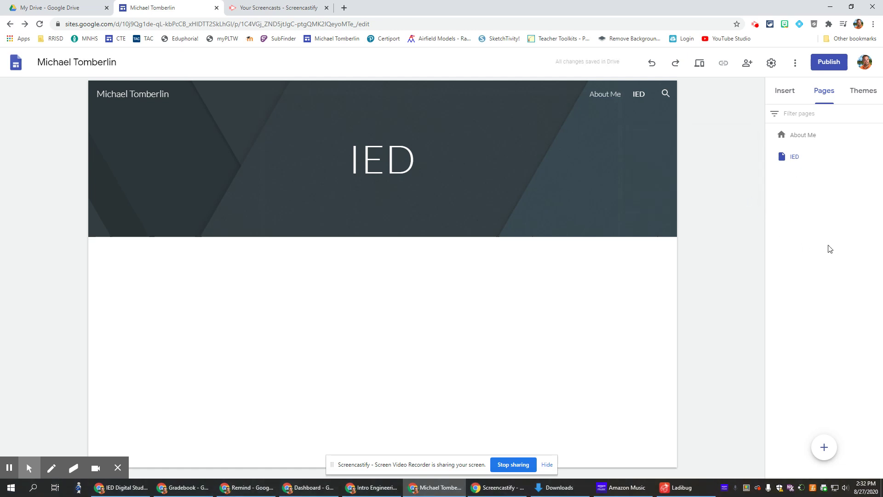
# Add a bold Title-style 'About Me' text box below the header
pyautogui.click(785, 90)
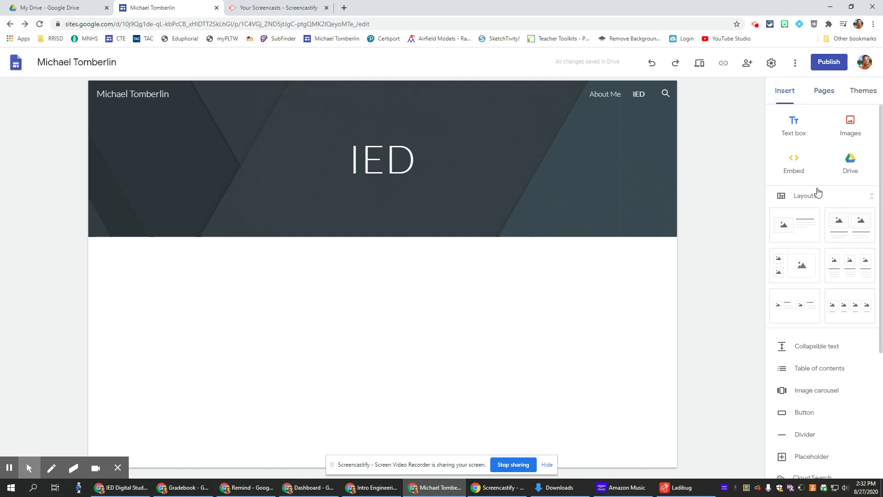
pyautogui.click(606, 99)
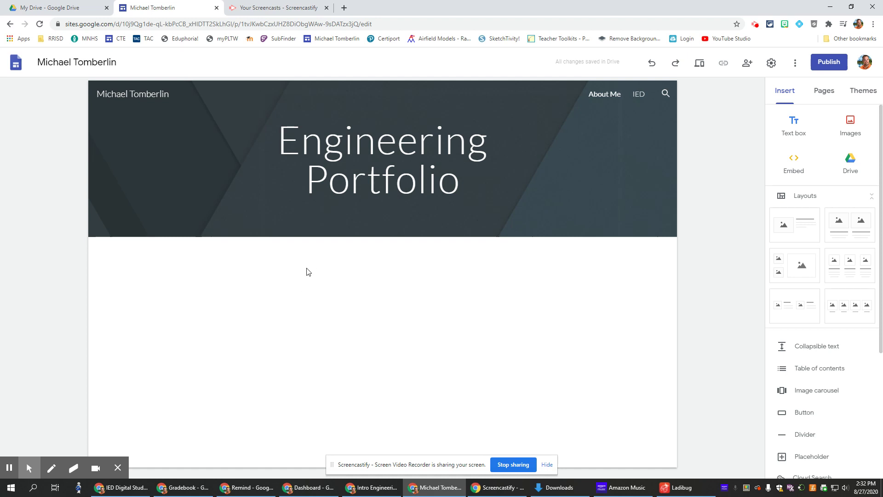
pyautogui.click(796, 124)
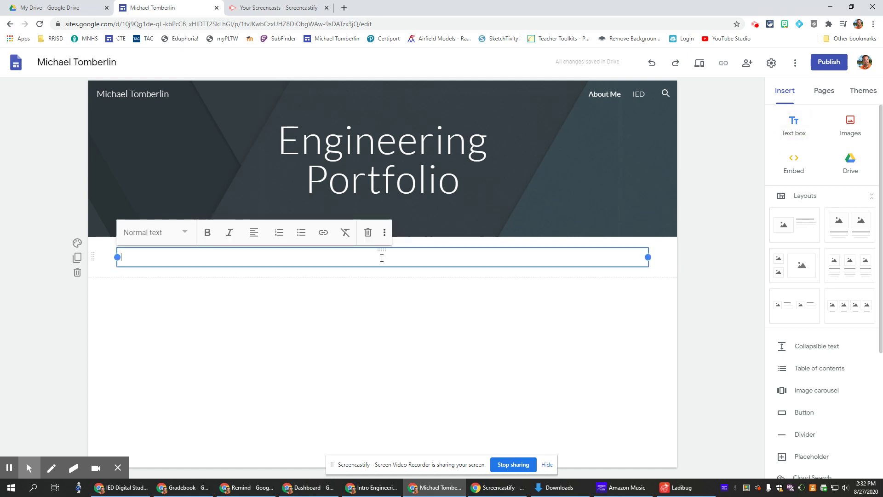
pyautogui.write('About Me')
pyautogui.click(184, 234)
pyautogui.click(140, 271)
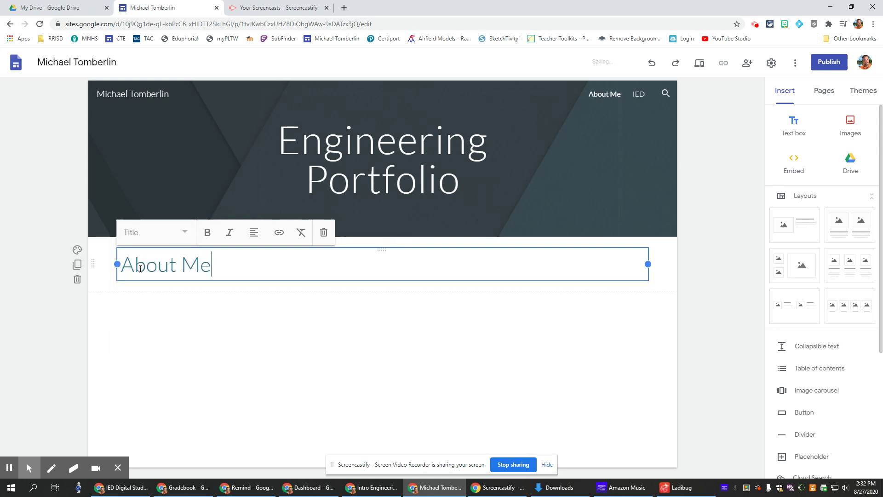
pyautogui.moveTo(213, 265); pyautogui.dragTo(118, 265)
pyautogui.click(207, 233)
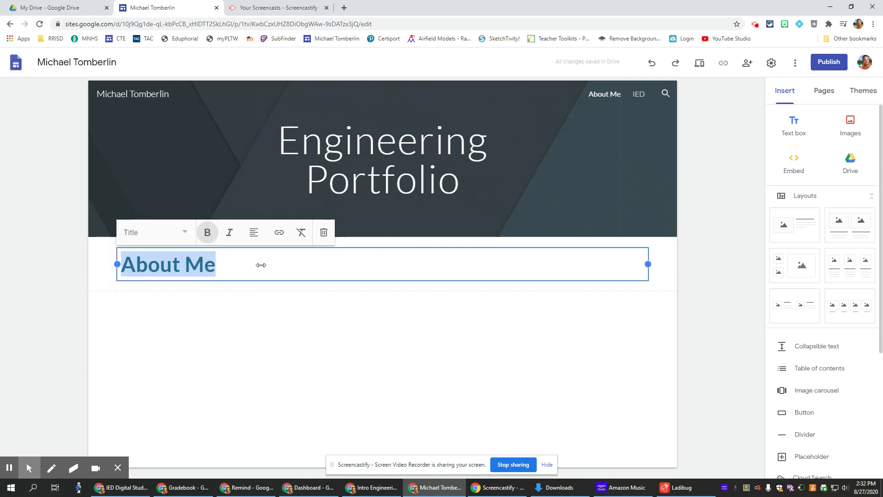
pyautogui.click(298, 325)
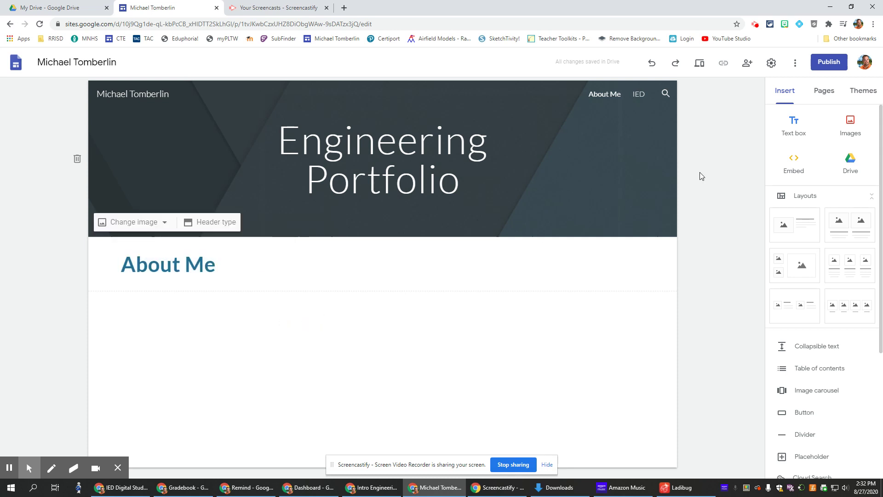
# Add a half-width text box reading 'Goals' with blank lines beneath it
pyautogui.click(795, 126)
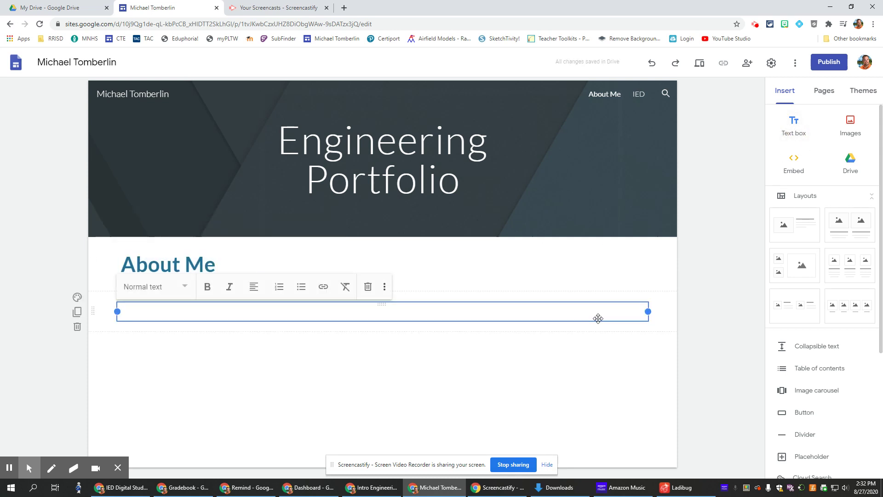
pyautogui.moveTo(648, 311); pyautogui.dragTo(422, 311)
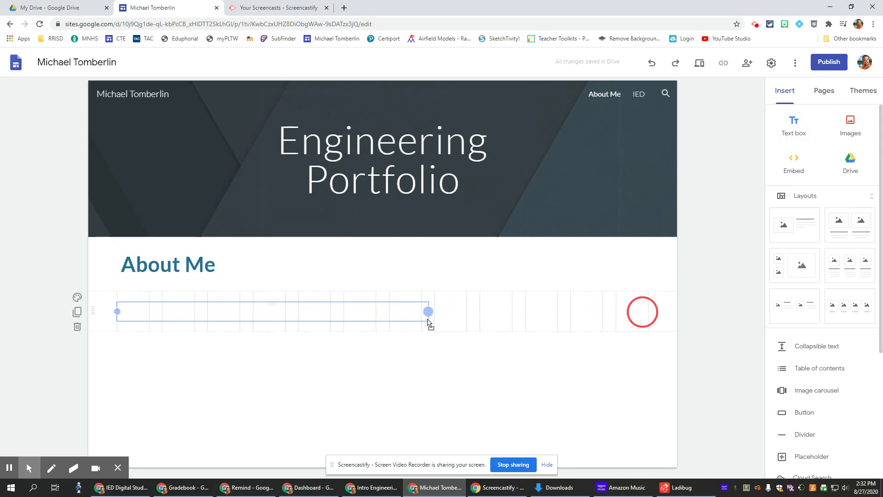
pyautogui.click(250, 317)
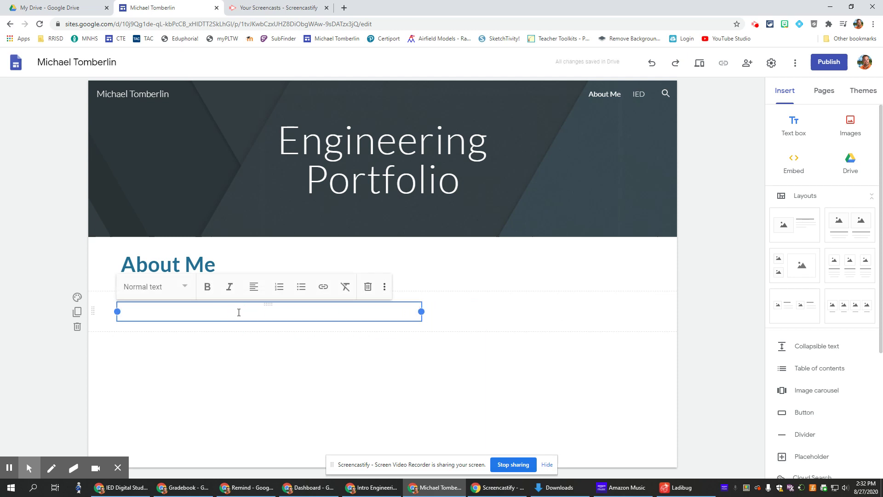
pyautogui.write('G')
pyautogui.press('Return')
pyautogui.press('Return')
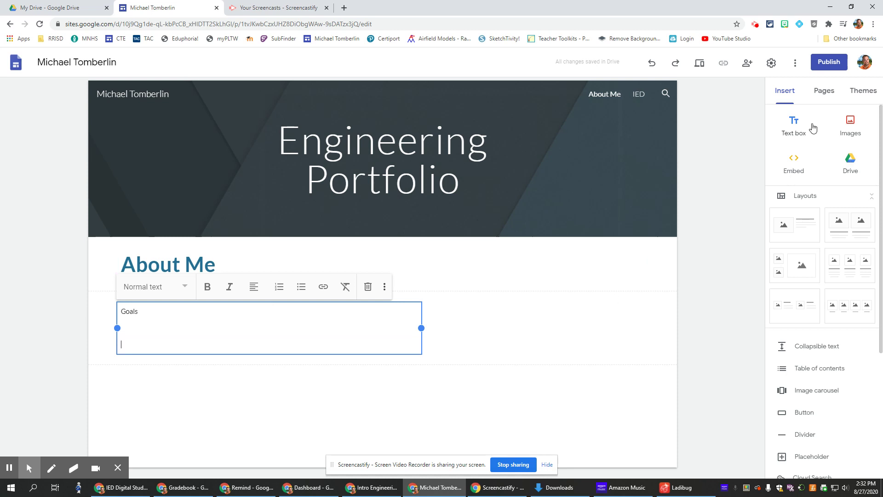
# Insert the first family photo from the Pics folder in Drive
pyautogui.click(851, 161)
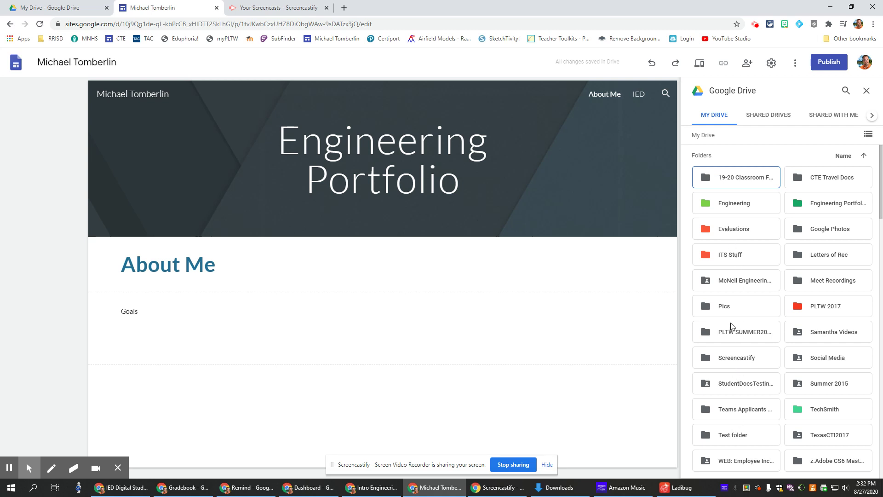
pyautogui.click(725, 311)
pyautogui.doubleClick(725, 311)
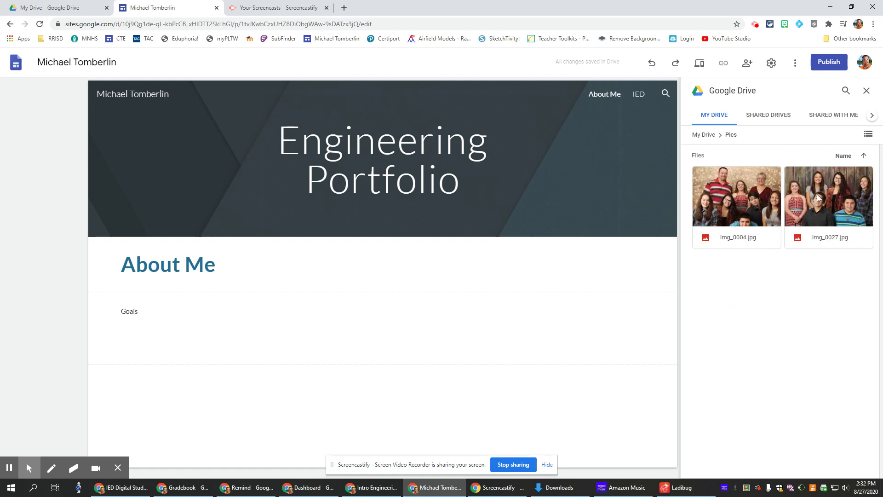
pyautogui.click(735, 205)
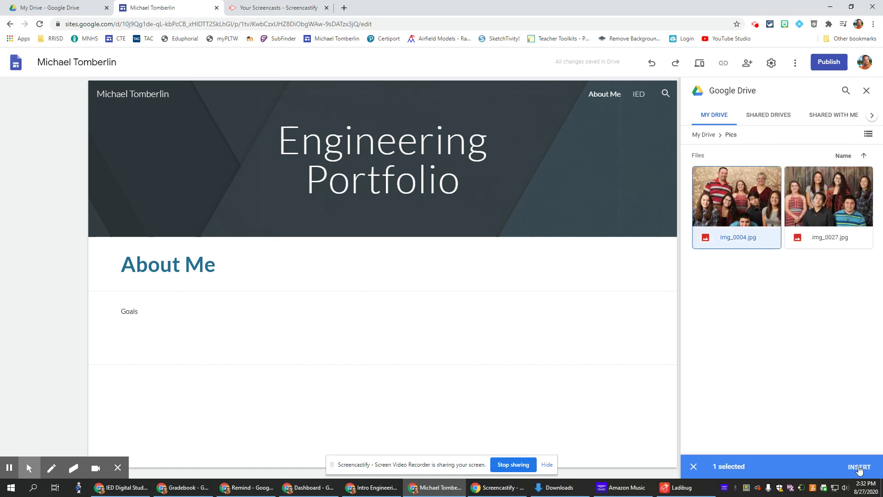
pyautogui.click(860, 468)
# Place a shrunken photo beside Goals and widen the Goals text box
pyautogui.moveTo(213, 304); pyautogui.dragTo(476, 195)
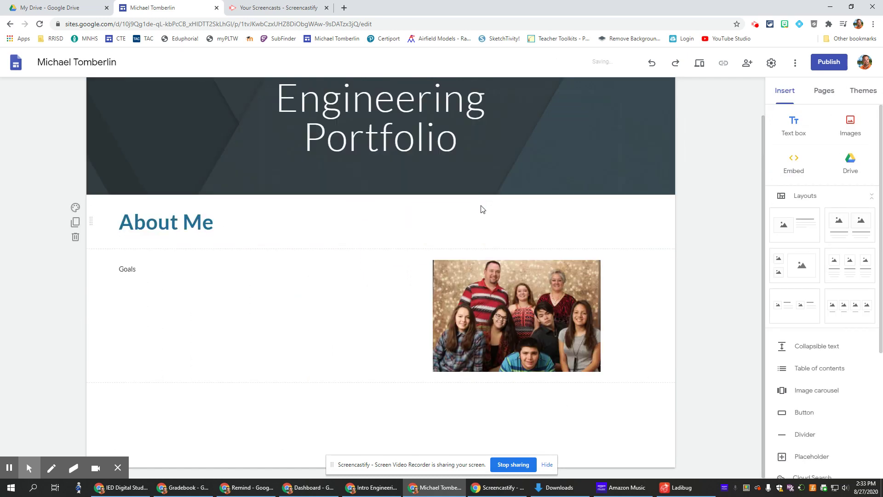
pyautogui.click(441, 362)
pyautogui.moveTo(433, 370)
pyautogui.mouseDown()
pyautogui.moveTo(494, 345)
pyautogui.moveTo(387, 385)
pyautogui.mouseUp()
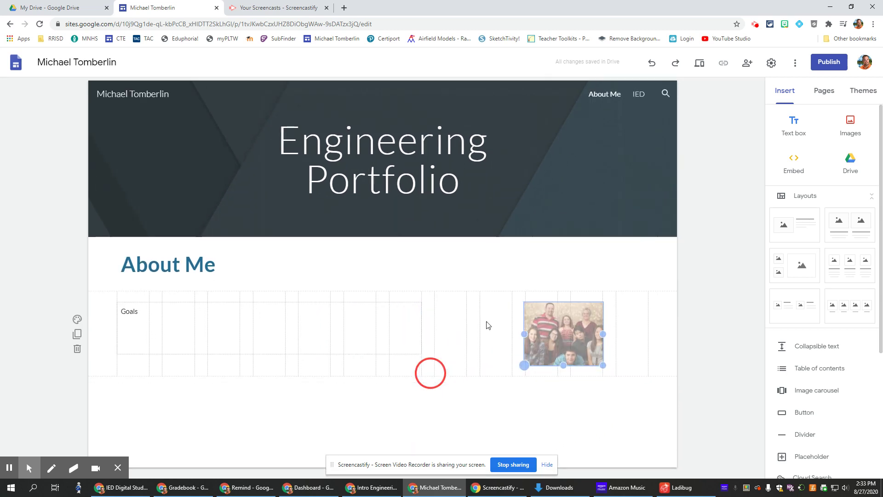
pyautogui.click(326, 315)
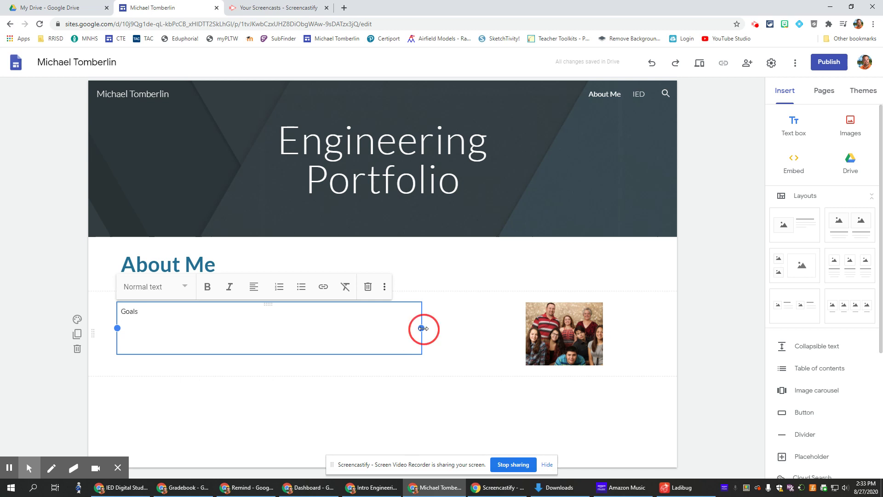
pyautogui.moveTo(423, 328); pyautogui.dragTo(467, 327)
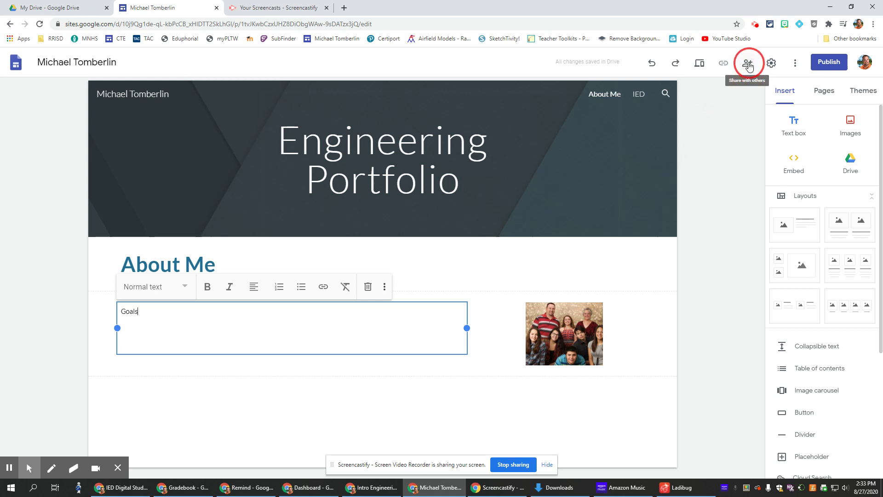
# In Share with others, pick a suggested colleague, then cancel adding them
pyautogui.click(749, 64)
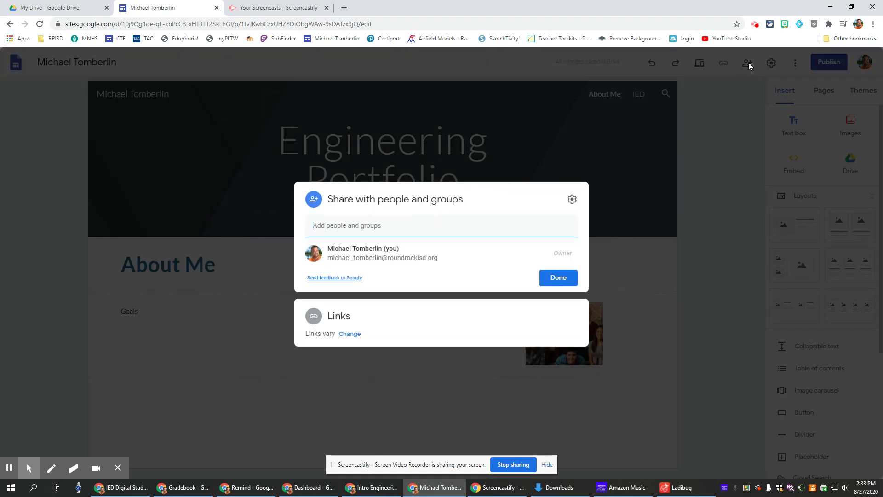
pyautogui.click(392, 226)
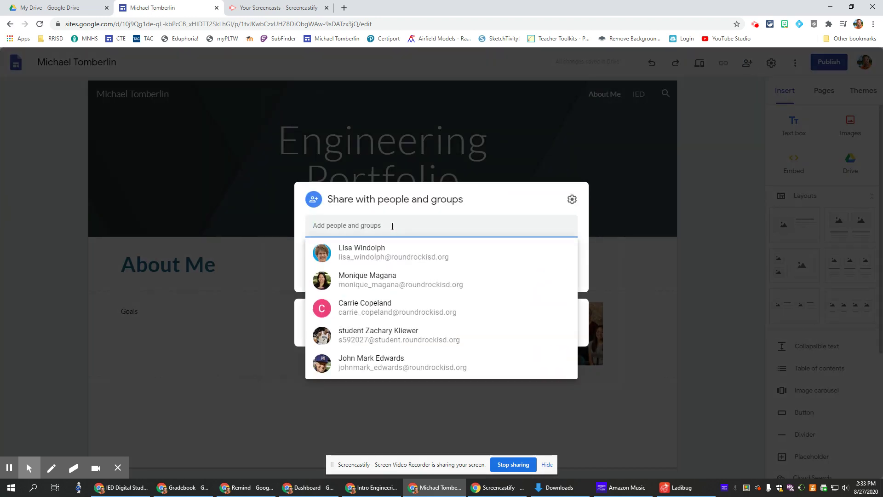
pyautogui.click(352, 252)
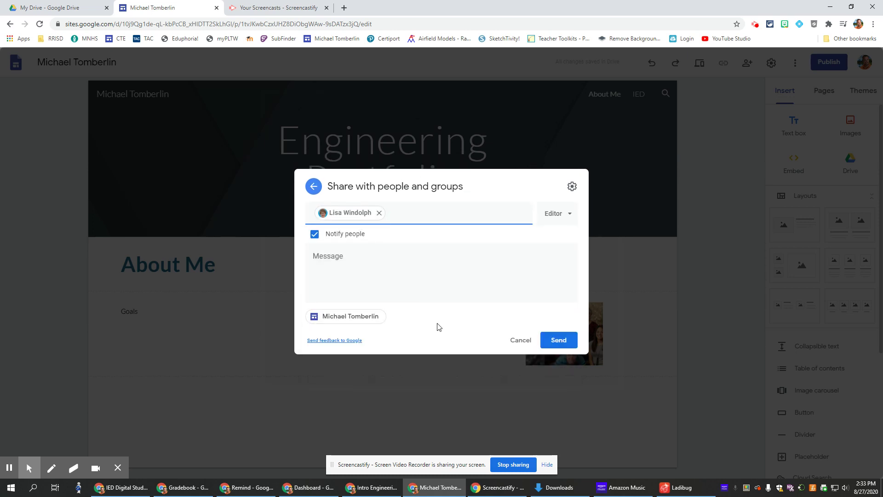
pyautogui.click(521, 341)
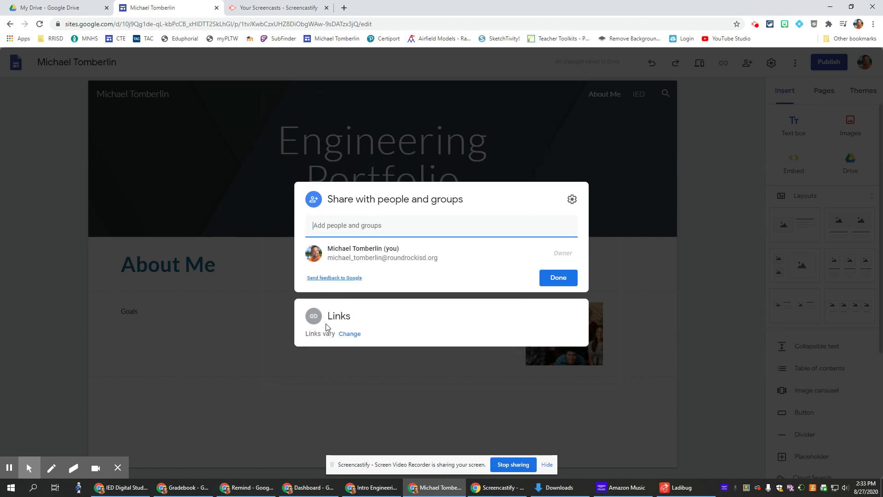
# Under Links, give RoundRock ISD edit access to the draft and finish with Done
pyautogui.click(351, 335)
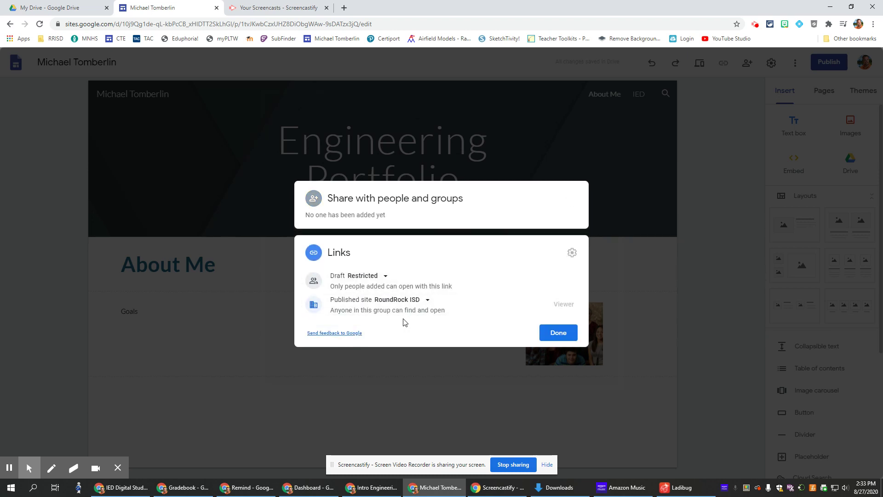
pyautogui.click(386, 276)
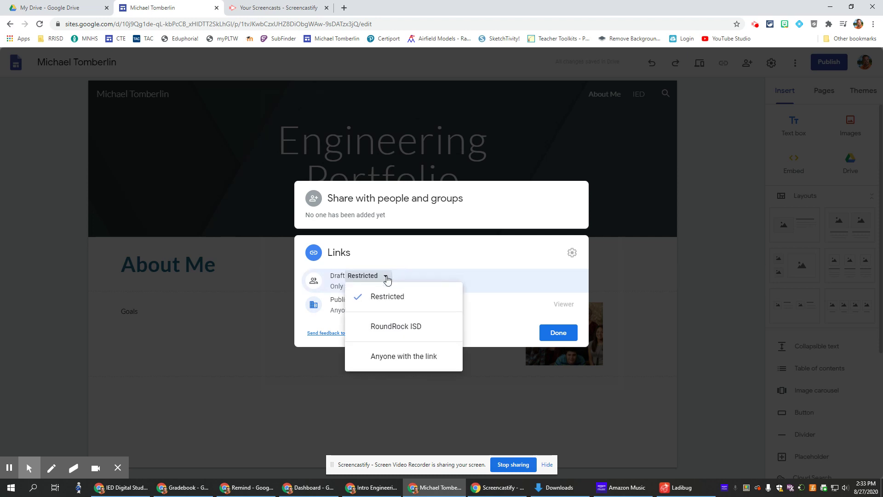
pyautogui.click(390, 329)
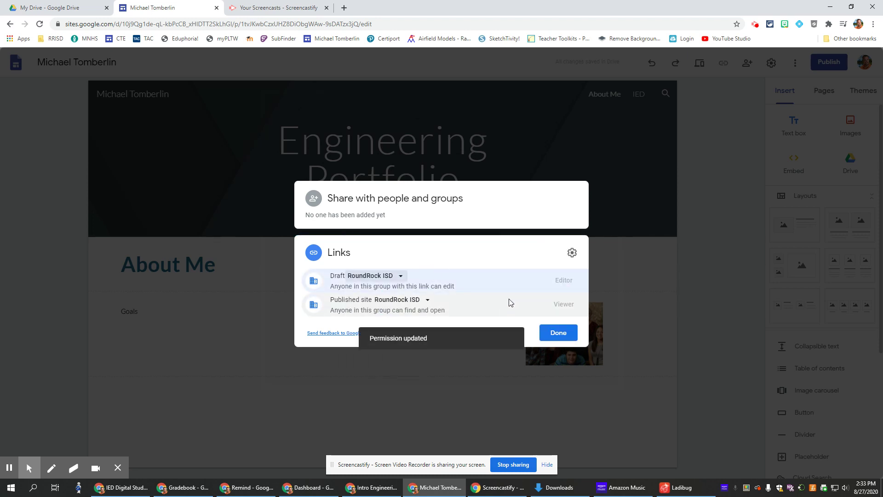
pyautogui.click(567, 336)
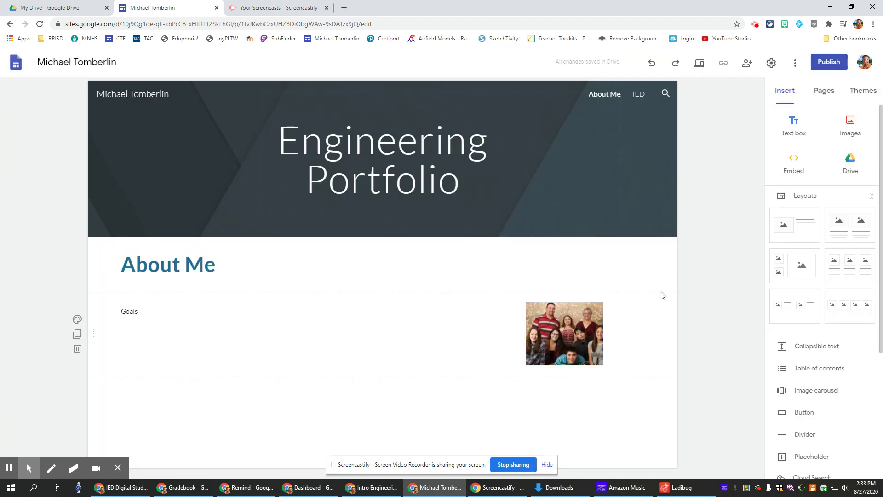